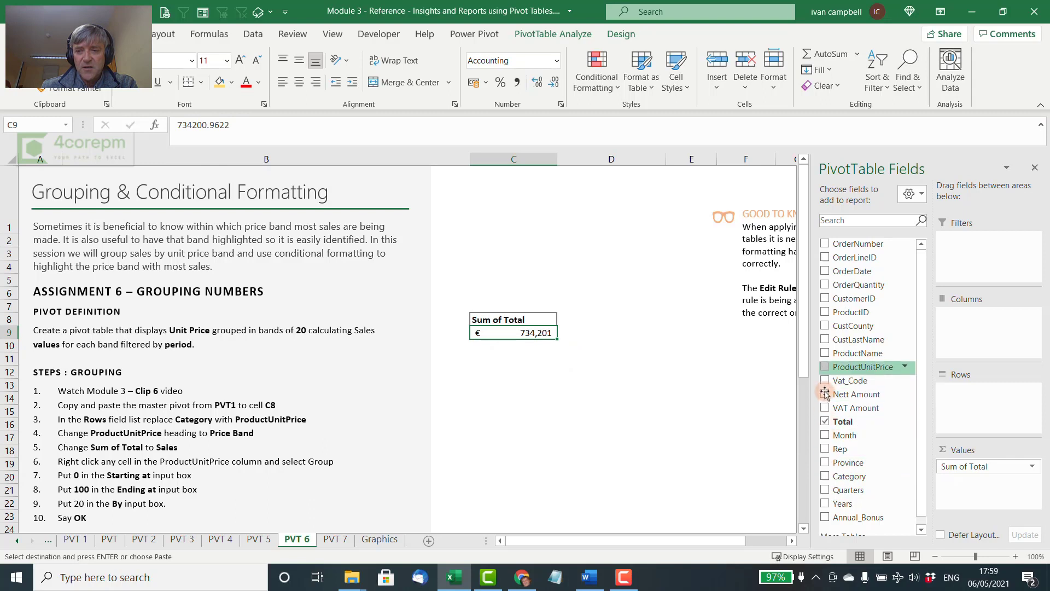
Add ProductUnitPrice to the pivot table and place it in Rows instead of Values
{"action": "left_click", "coordinate": [825, 367]}
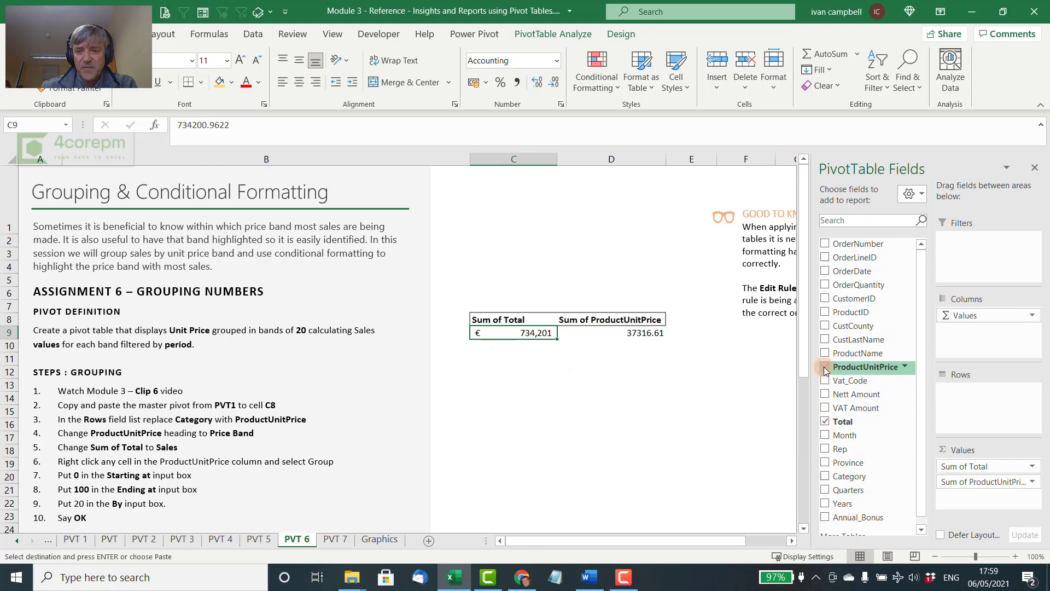
{"action": "left_click_drag", "start_coordinate": [983, 484], "coordinate": [979, 412]}
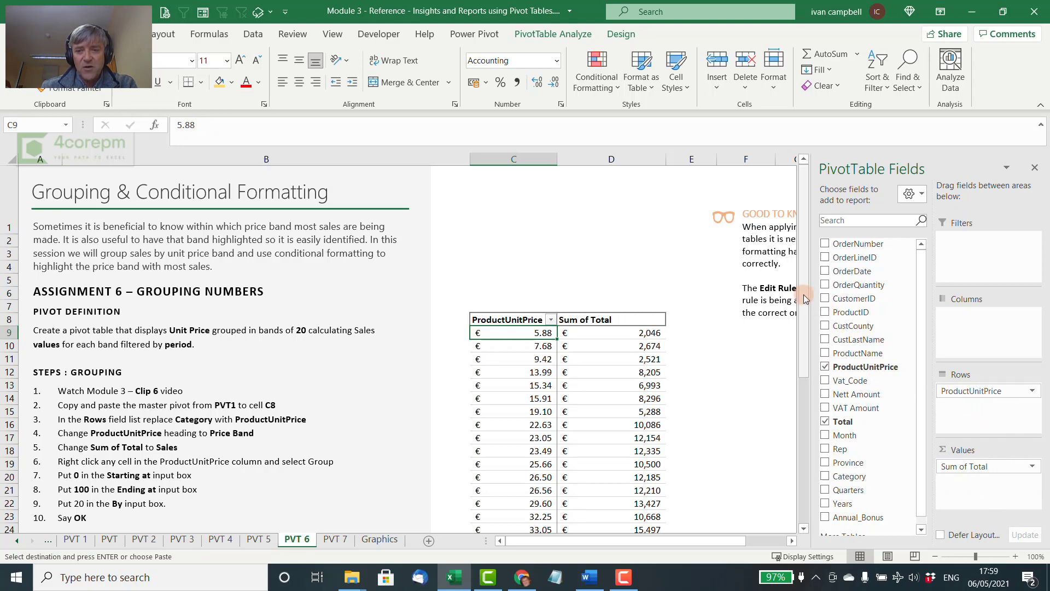
{"action": "left_click_drag", "start_coordinate": [803, 298], "coordinate": [814, 276]}
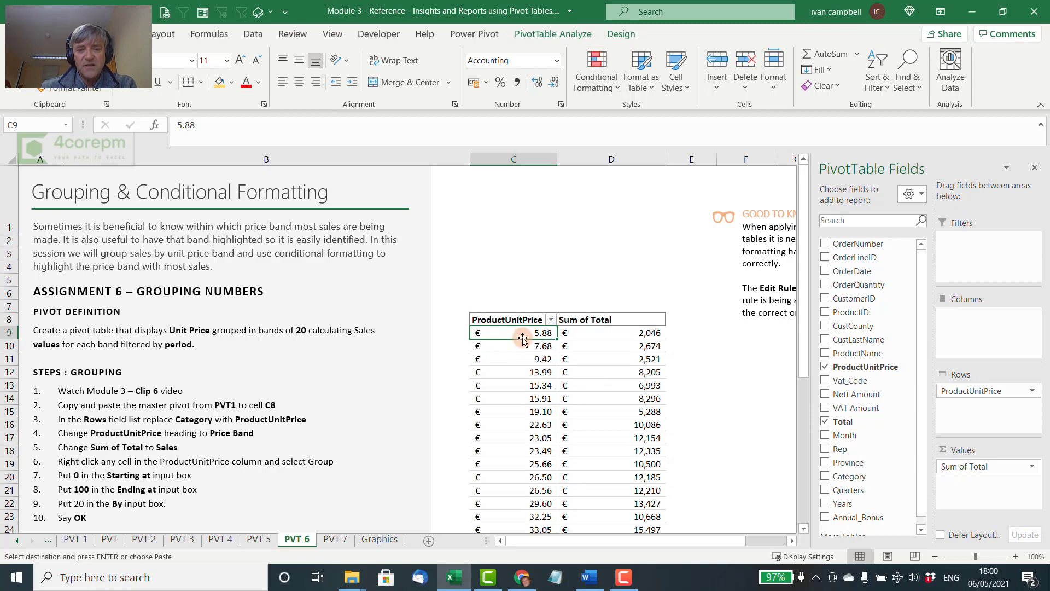
Group the ProductUnitPrice row values starting at 0, ending at 100, in bands of 20
{"action": "left_click", "coordinate": [571, 33]}
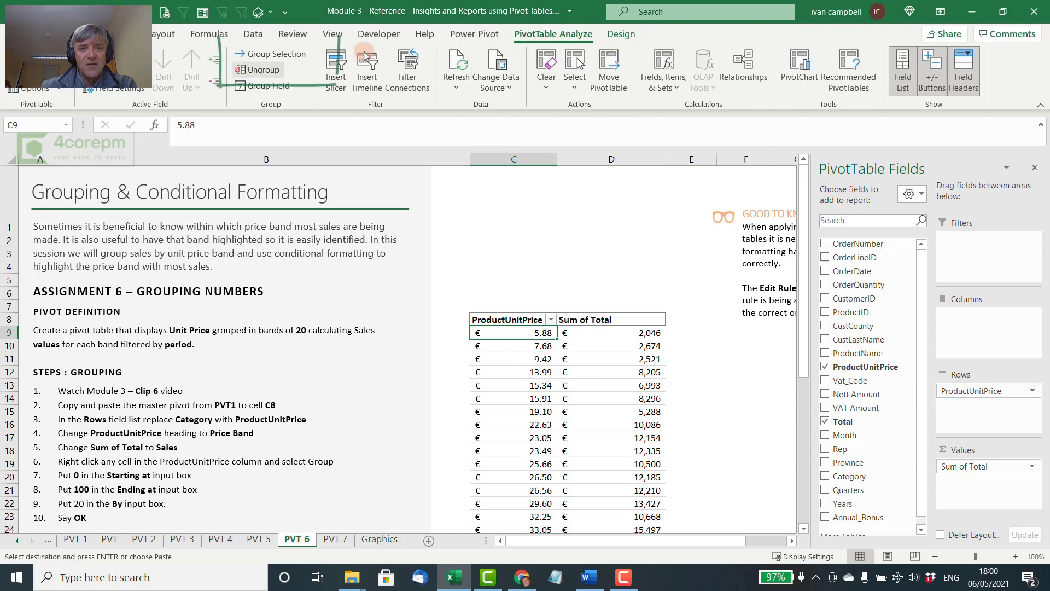
{"action": "left_click", "coordinate": [260, 54]}
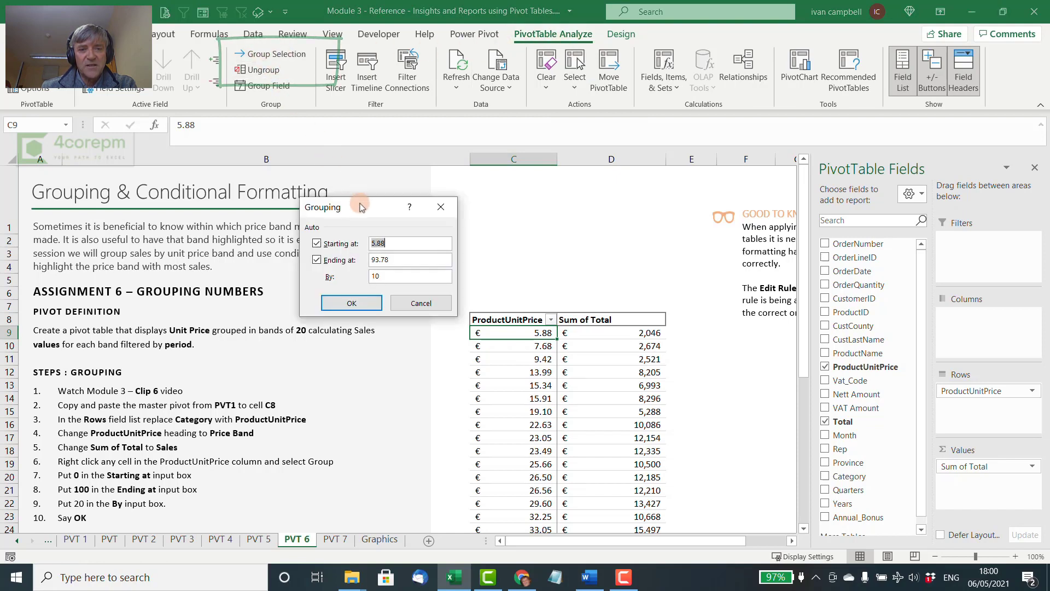
{"action": "left_click_drag", "start_coordinate": [360, 206], "coordinate": [469, 170]}
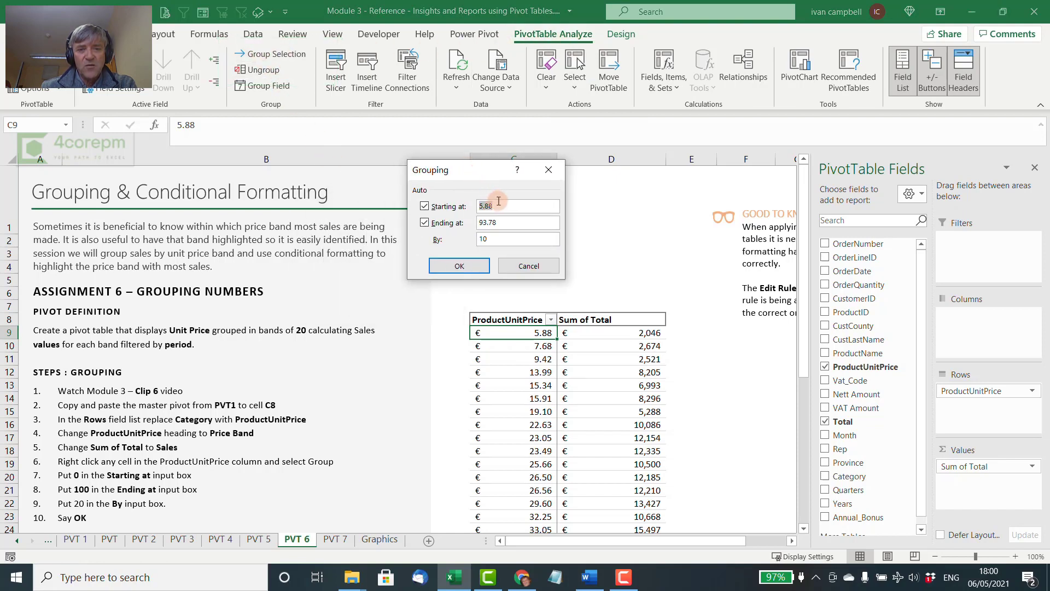
{"action": "left_click", "coordinate": [458, 207]}
{"action": "type", "text": "0"}
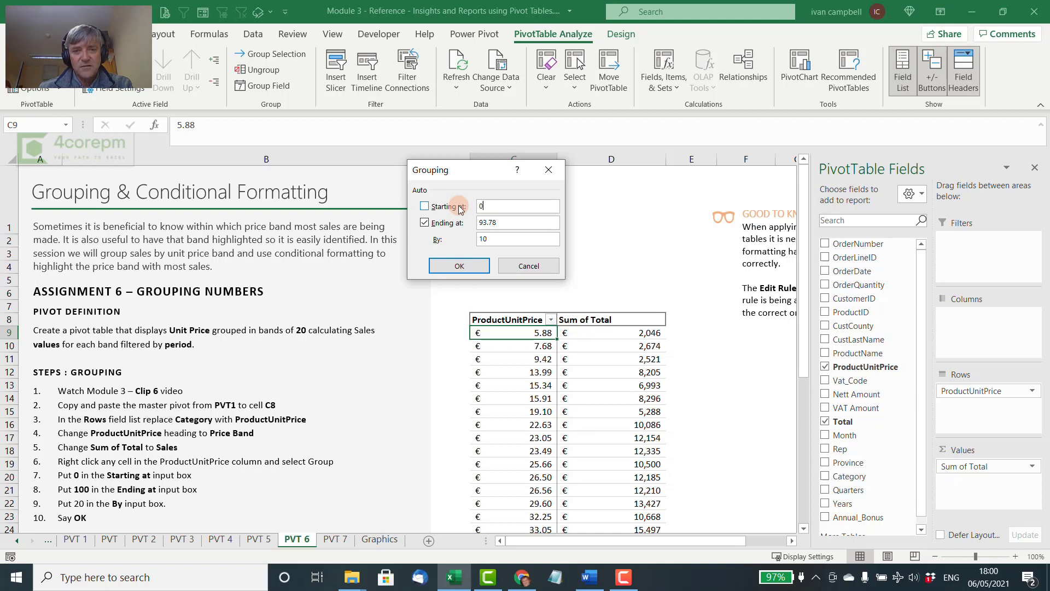
{"action": "left_click", "coordinate": [465, 223]}
{"action": "type", "text": "1"}
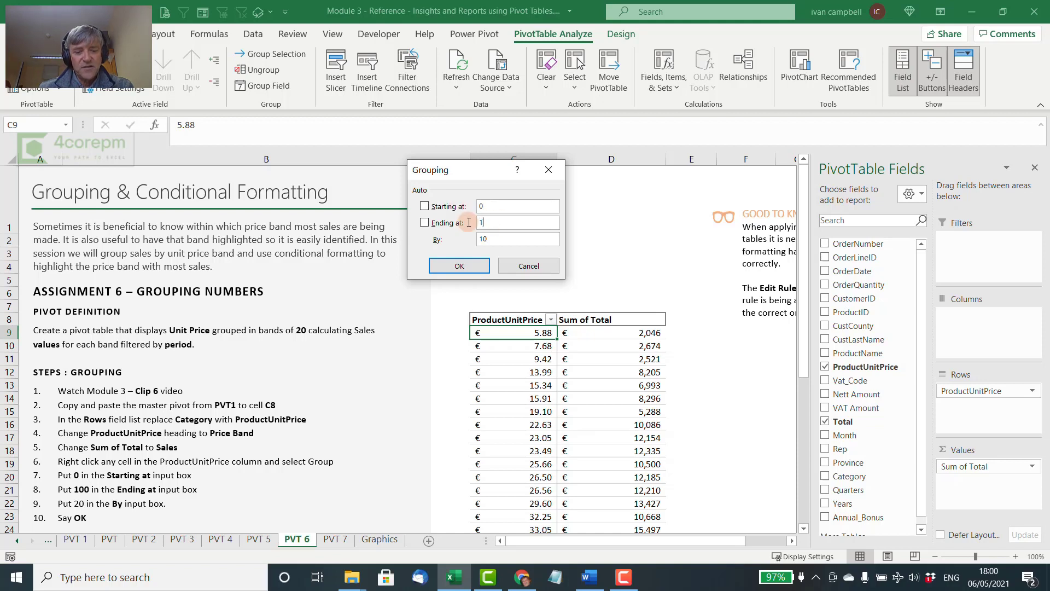
{"action": "type", "text": "00"}
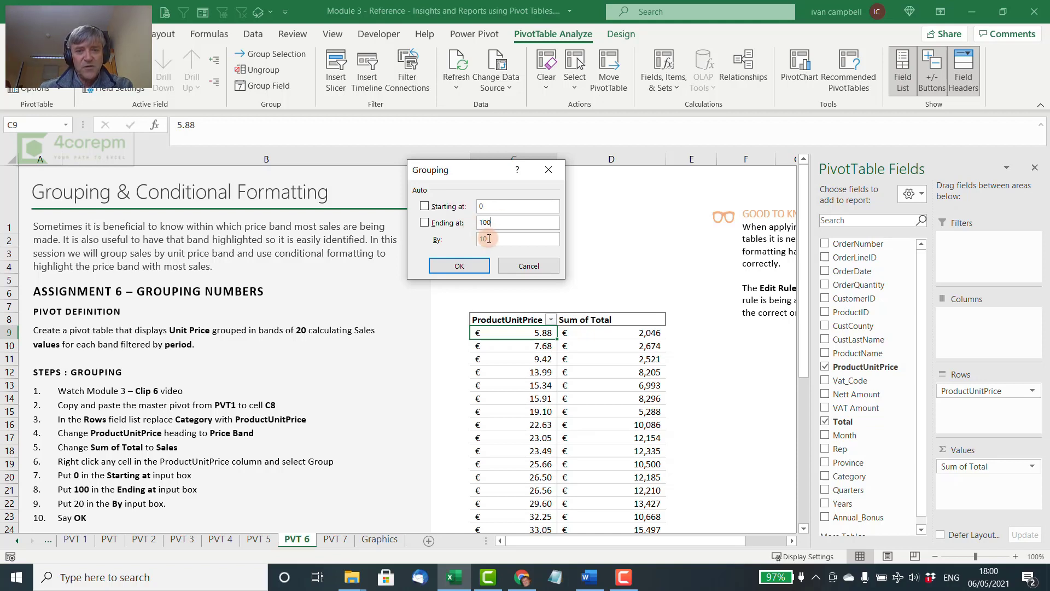
{"action": "key", "text": "Tab"}
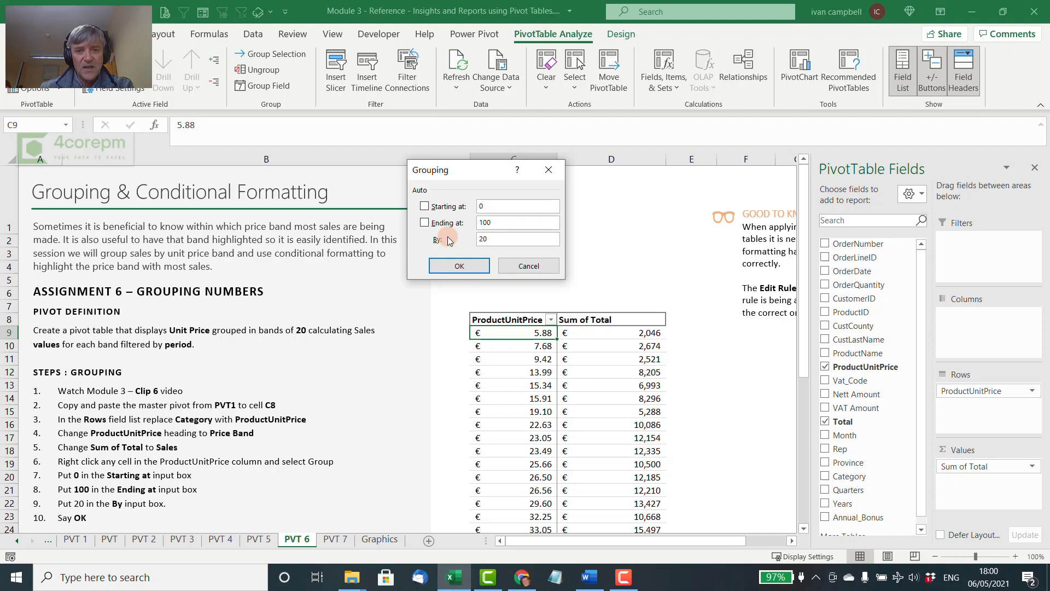
{"action": "left_click", "coordinate": [456, 266]}
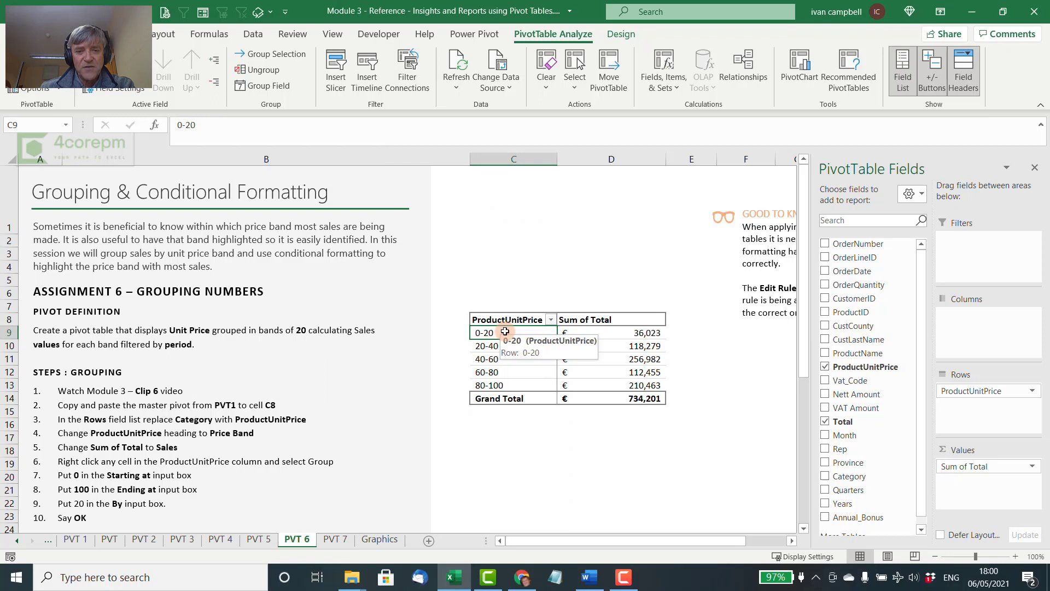
Rename the pivot table headings ProductUnitPrice to Price Band and Sum of Total to Sales
{"action": "left_click", "coordinate": [613, 332]}
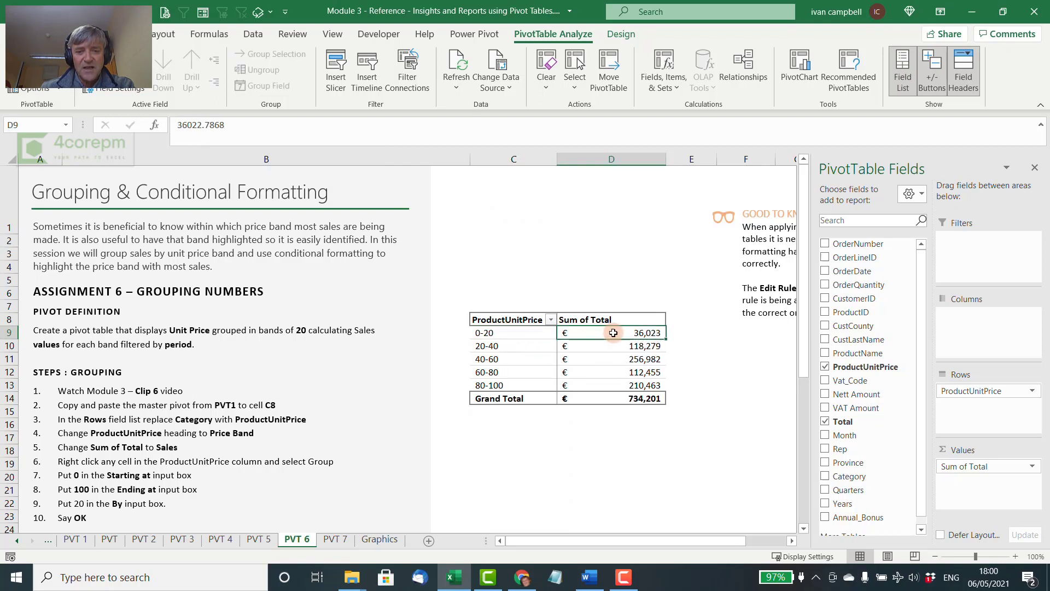
{"action": "left_click", "coordinate": [533, 357]}
{"action": "left_click", "coordinate": [524, 320]}
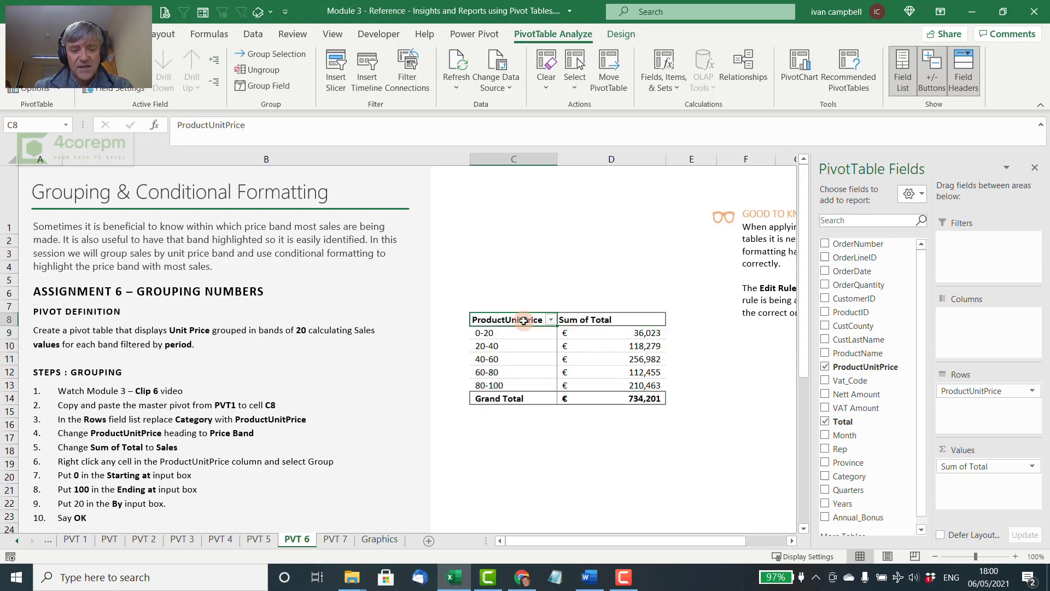
{"action": "type", "text": "P"}
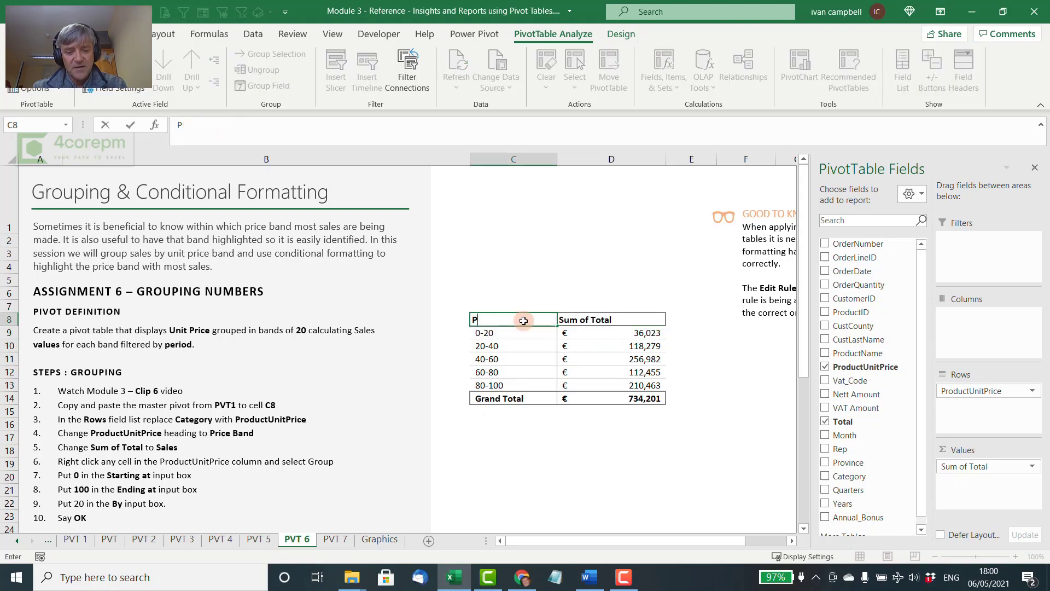
{"action": "type", "text": "rice Band"}
{"action": "left_click", "coordinate": [566, 320]}
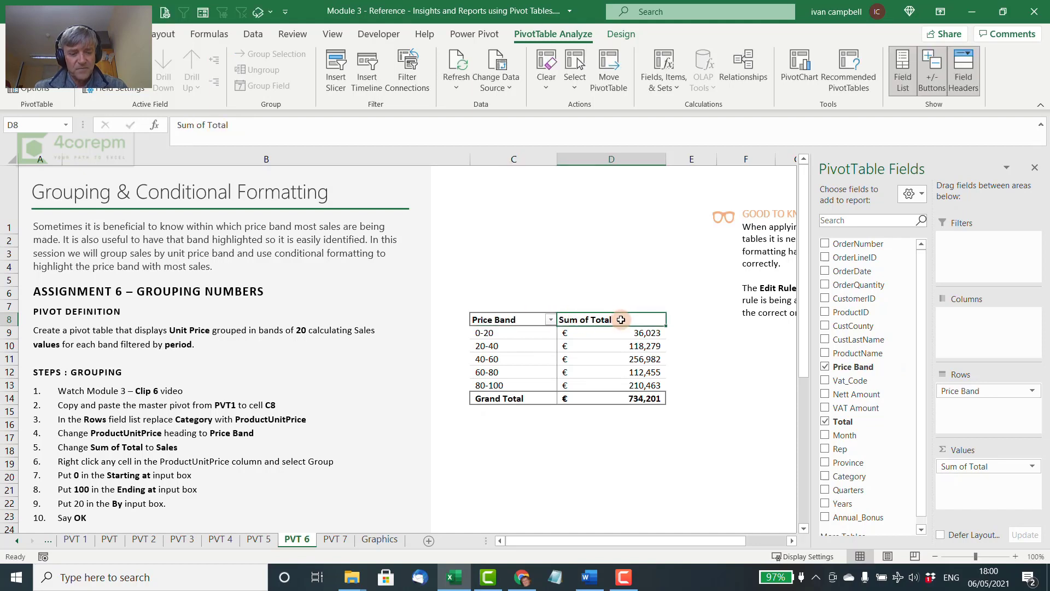
{"action": "type", "text": "Sales"}
{"action": "key", "text": "Return"}
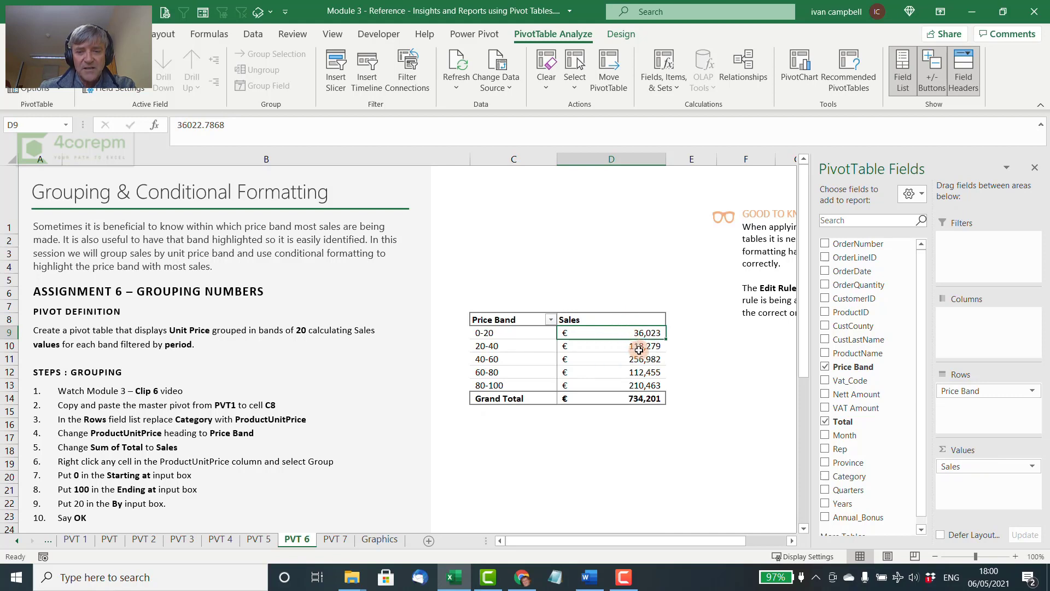
Add a Top 1% conditional formatting rule with Light Red Fill with Dark Red Text to Sales cells D9:D14, including the grand total
{"action": "mouse_move", "coordinate": [638, 350]}
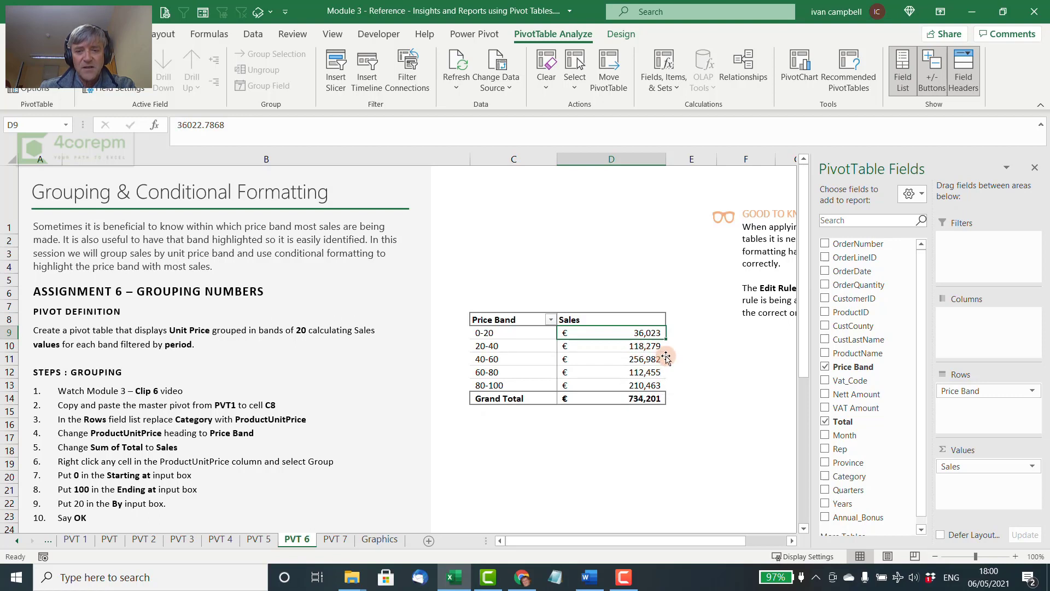
{"action": "left_click_drag", "start_coordinate": [626, 333], "coordinate": [633, 394]}
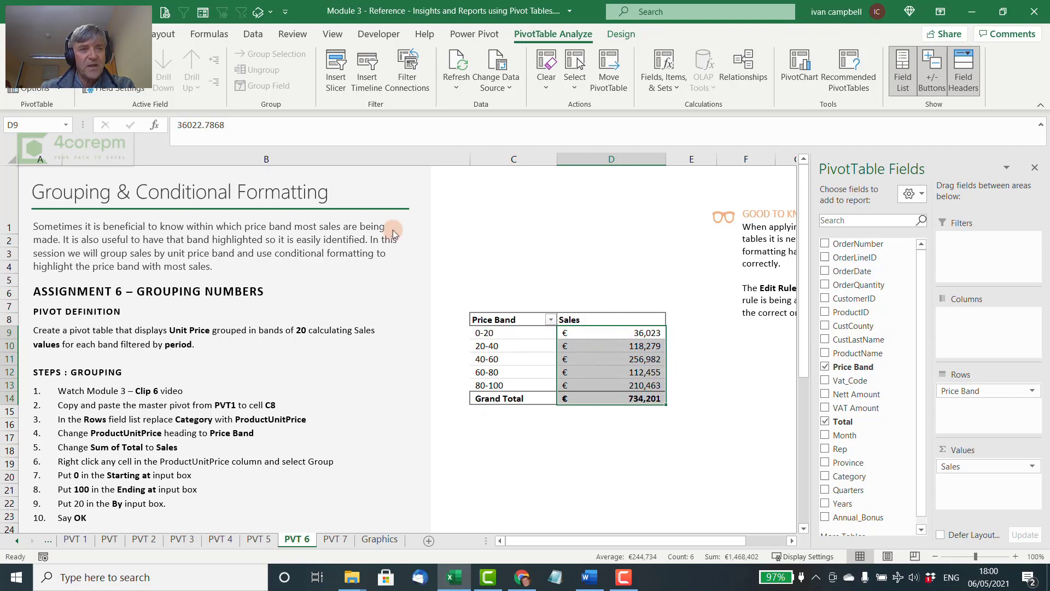
{"action": "left_click", "coordinate": [56, 34]}
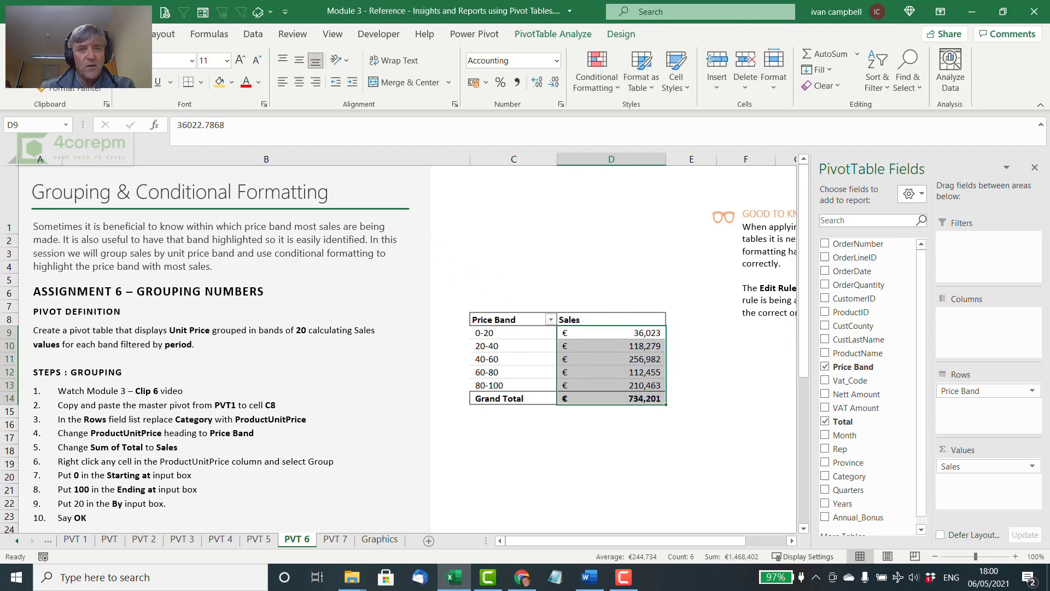
{"action": "left_click", "coordinate": [615, 87]}
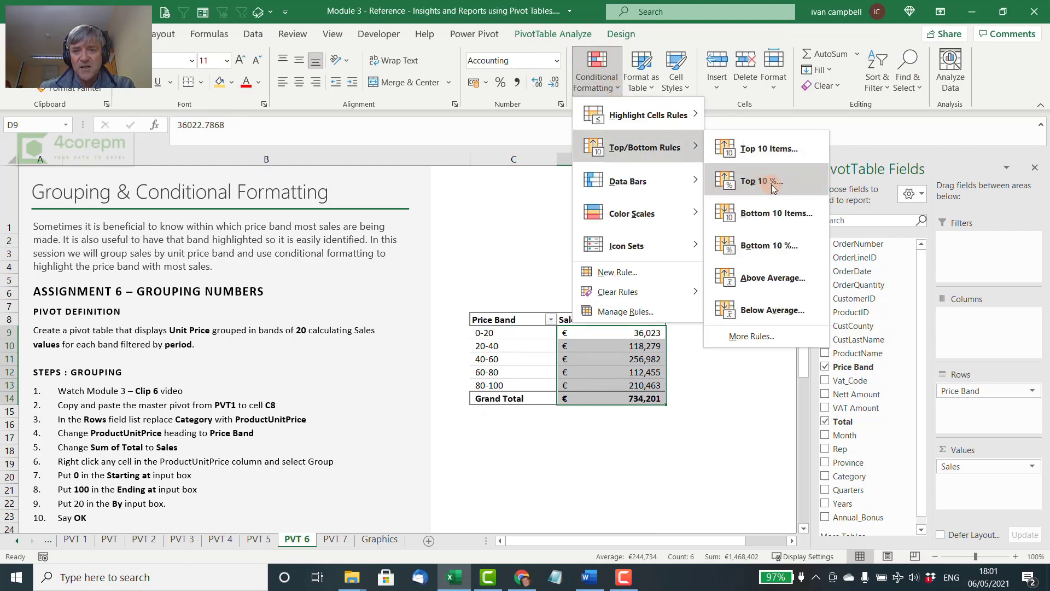
{"action": "left_click", "coordinate": [771, 184]}
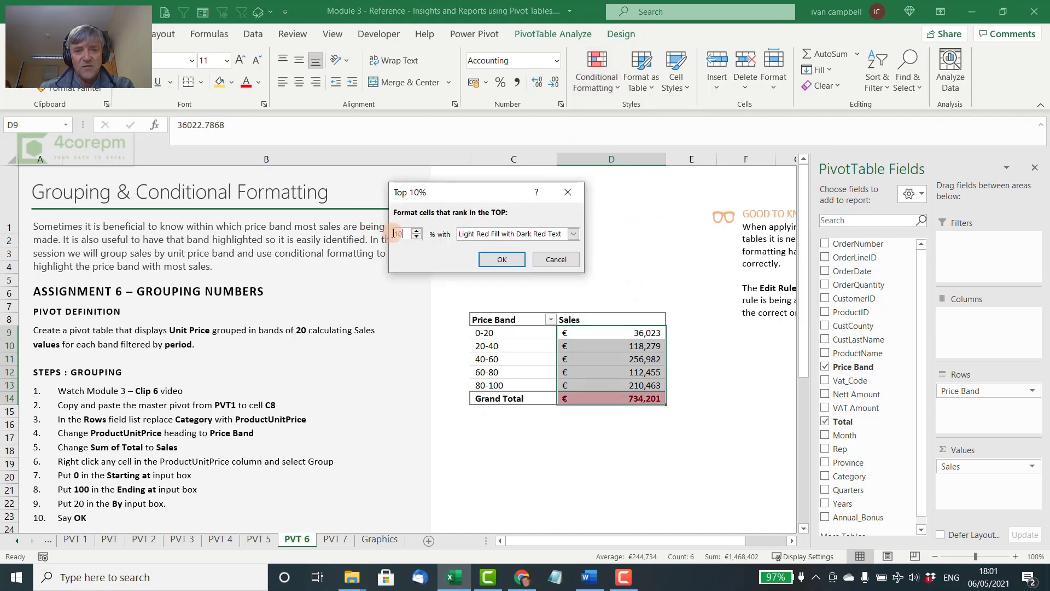
{"action": "type", "text": "1"}
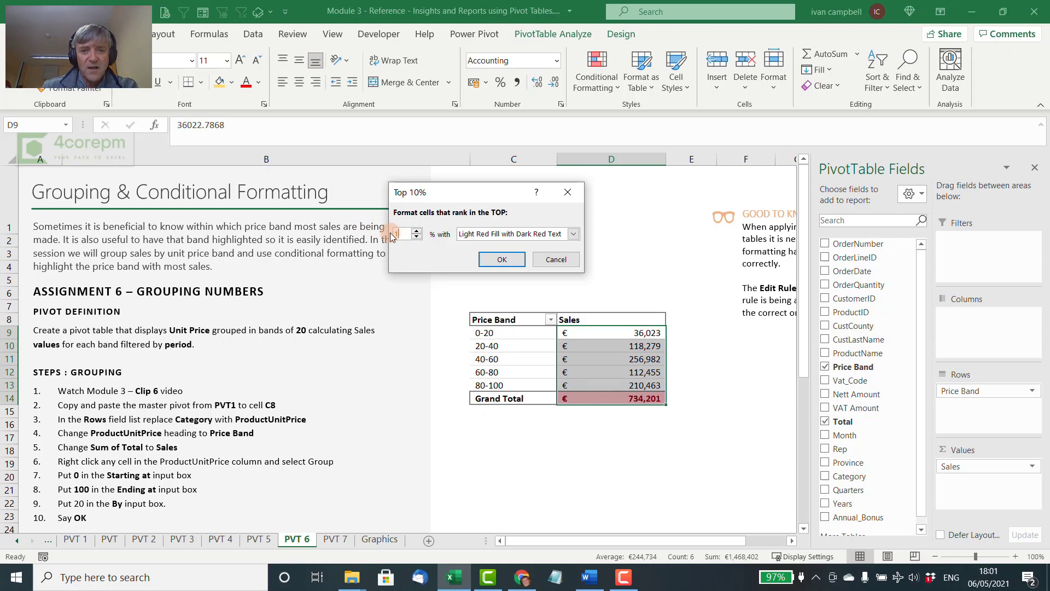
{"action": "left_click", "coordinate": [508, 259]}
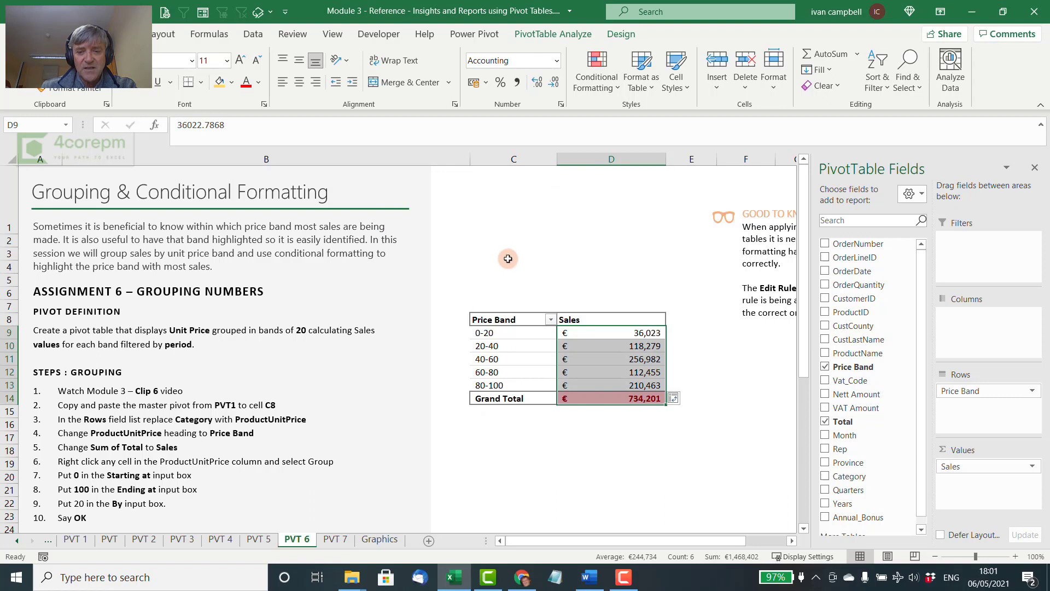
Edit the Top 1% rule to apply to all cells showing "Sales" values for "Price Band", and apply the change
{"action": "mouse_move", "coordinate": [634, 398]}
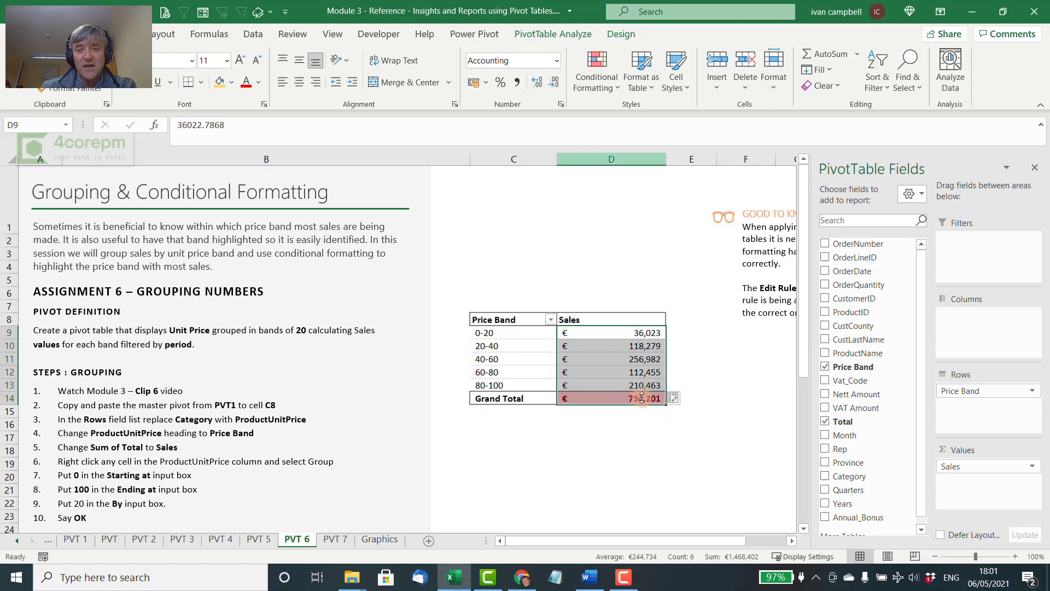
{"action": "left_click", "coordinate": [619, 89]}
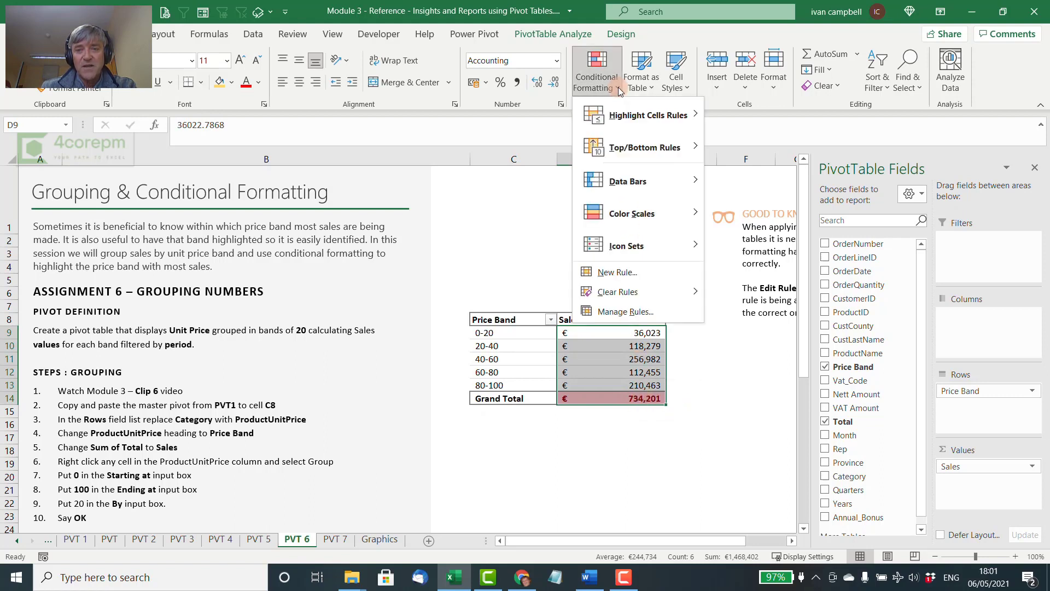
{"action": "left_click", "coordinate": [590, 311]}
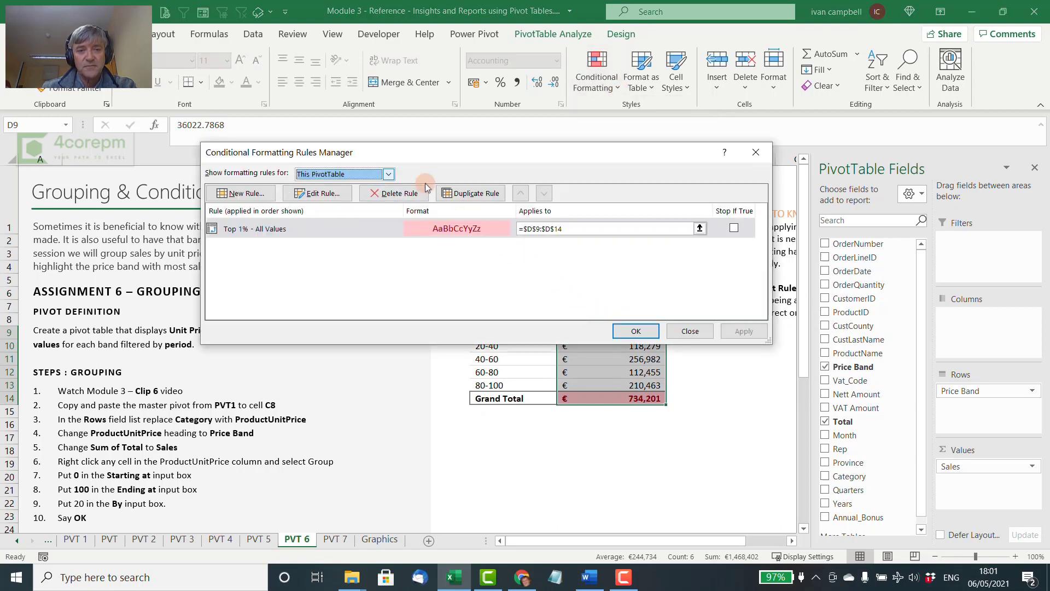
{"action": "left_click_drag", "start_coordinate": [389, 155], "coordinate": [431, 140]}
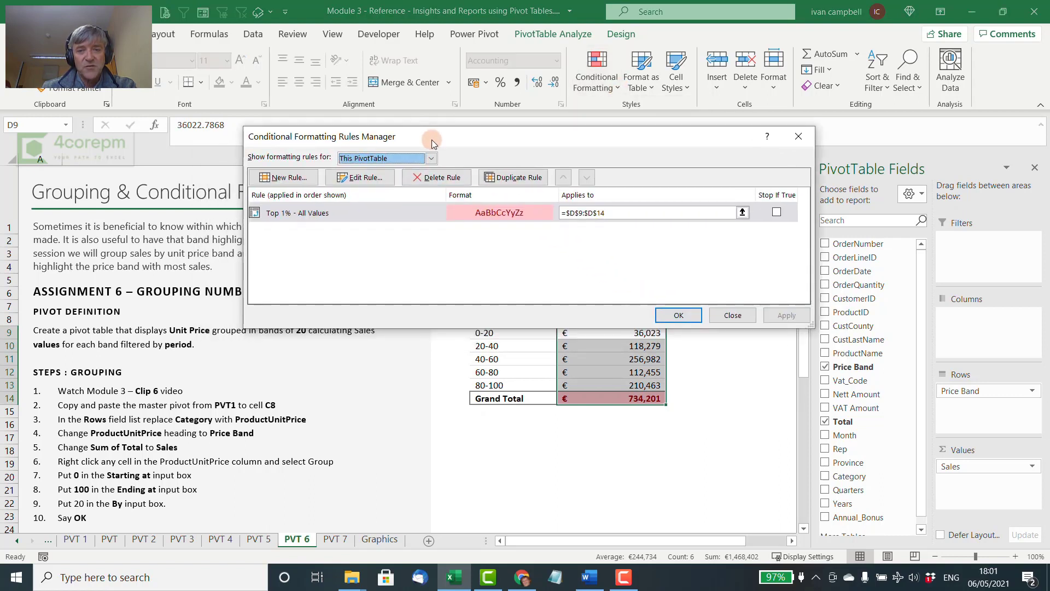
{"action": "left_click", "coordinate": [313, 214]}
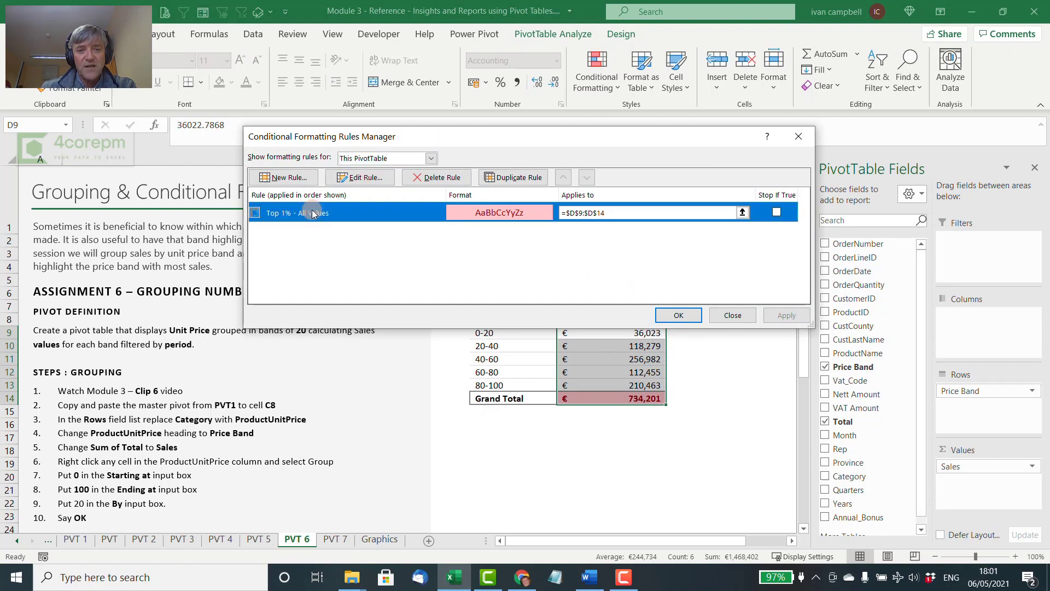
{"action": "left_click", "coordinate": [360, 176]}
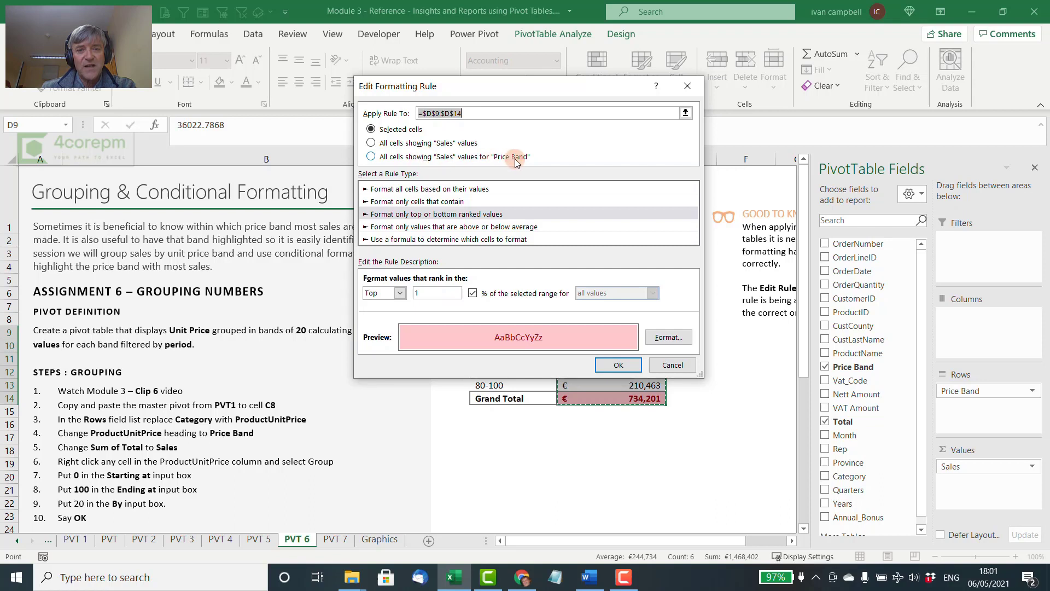
{"action": "left_click", "coordinate": [371, 157]}
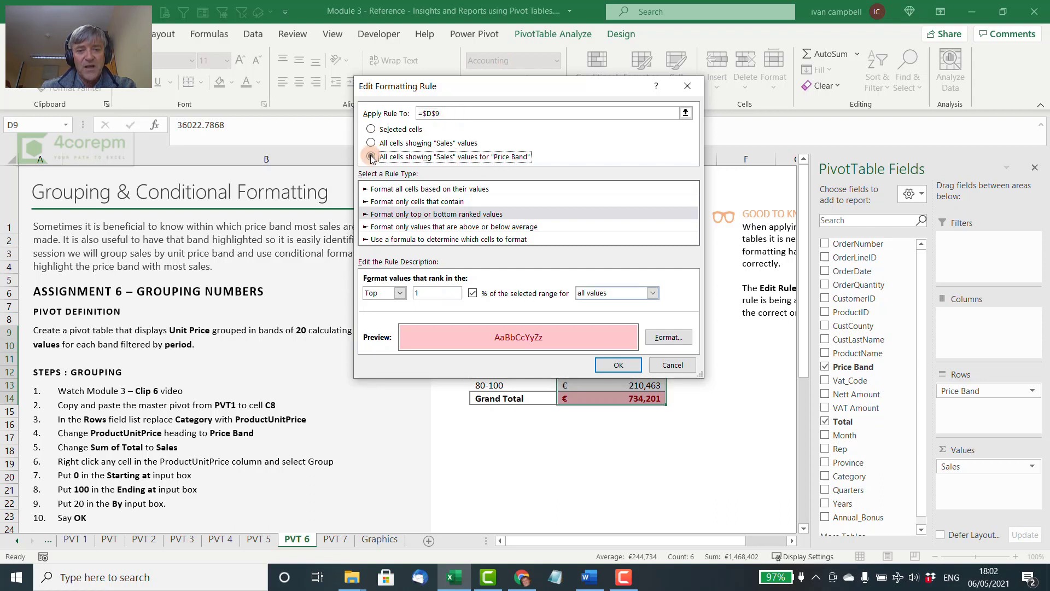
{"action": "left_click", "coordinate": [617, 365]}
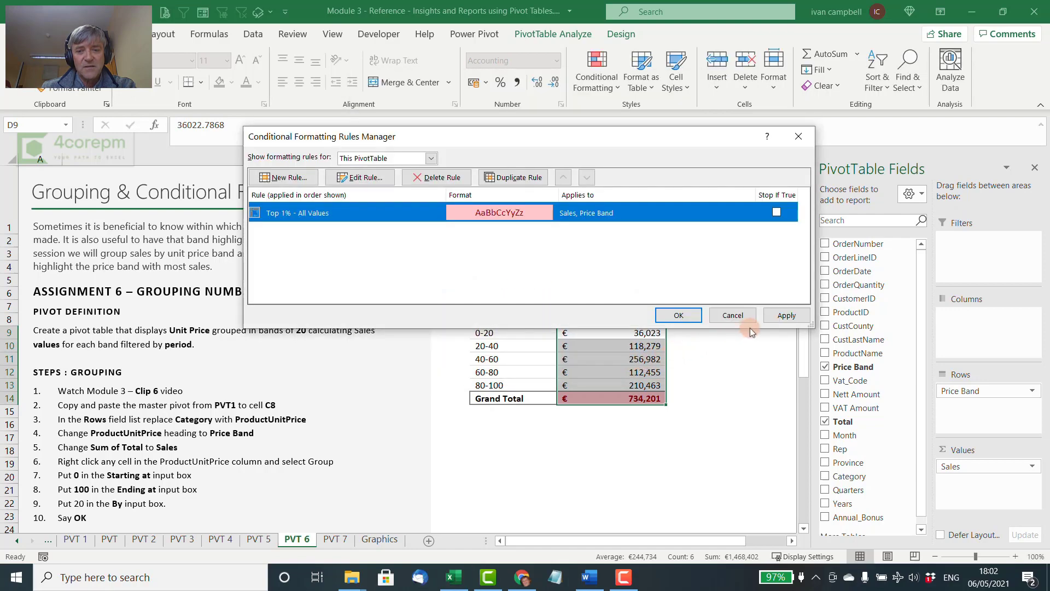
{"action": "left_click", "coordinate": [781, 316]}
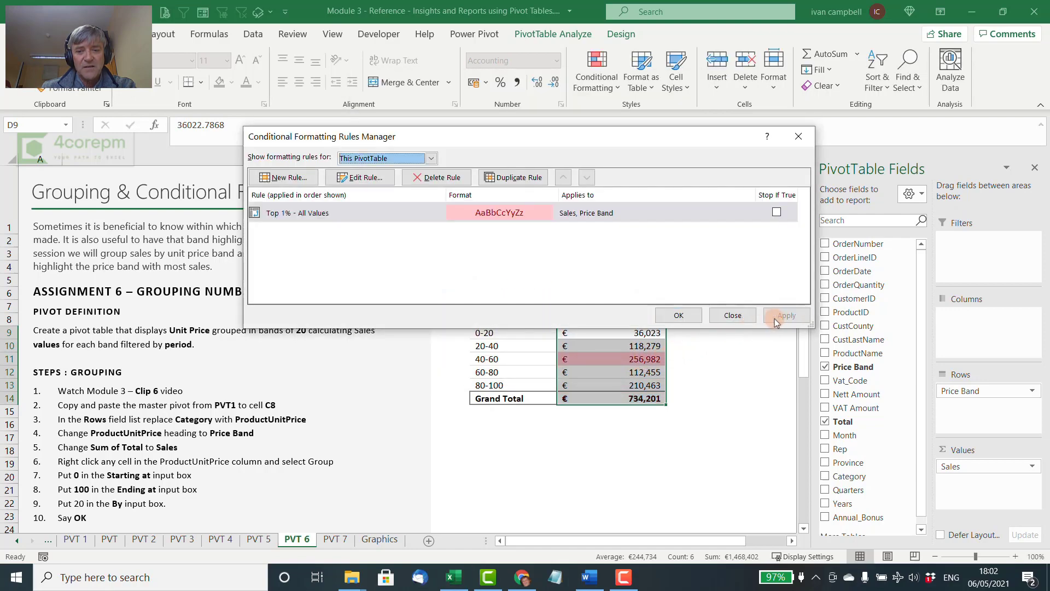
{"action": "left_click", "coordinate": [678, 316]}
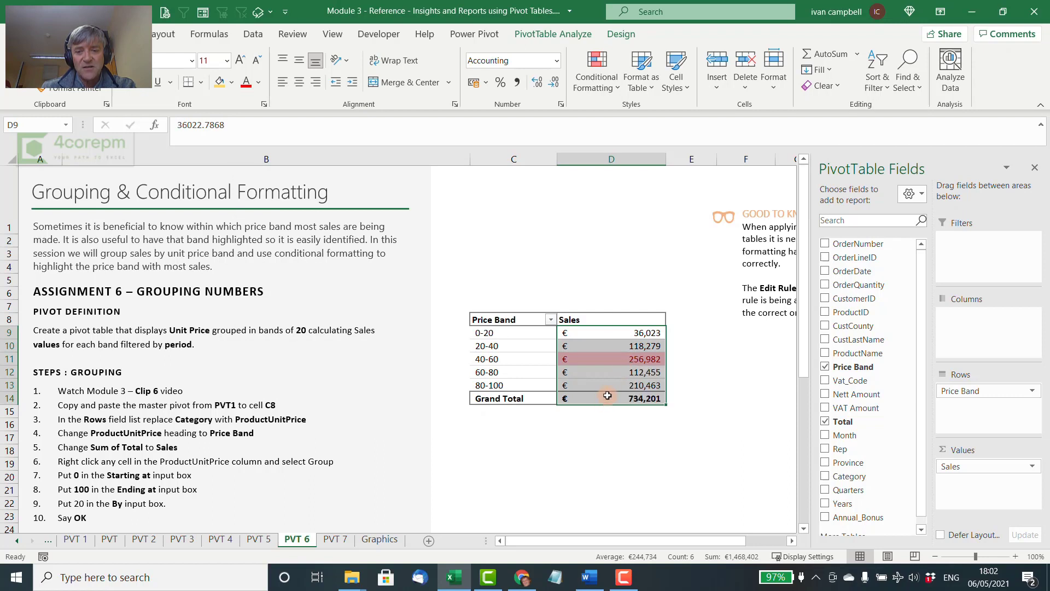
Insert an OrderDate timeline for the pivot table and change its caption to Period
{"action": "mouse_move", "coordinate": [640, 360]}
{"action": "left_click", "coordinate": [599, 358]}
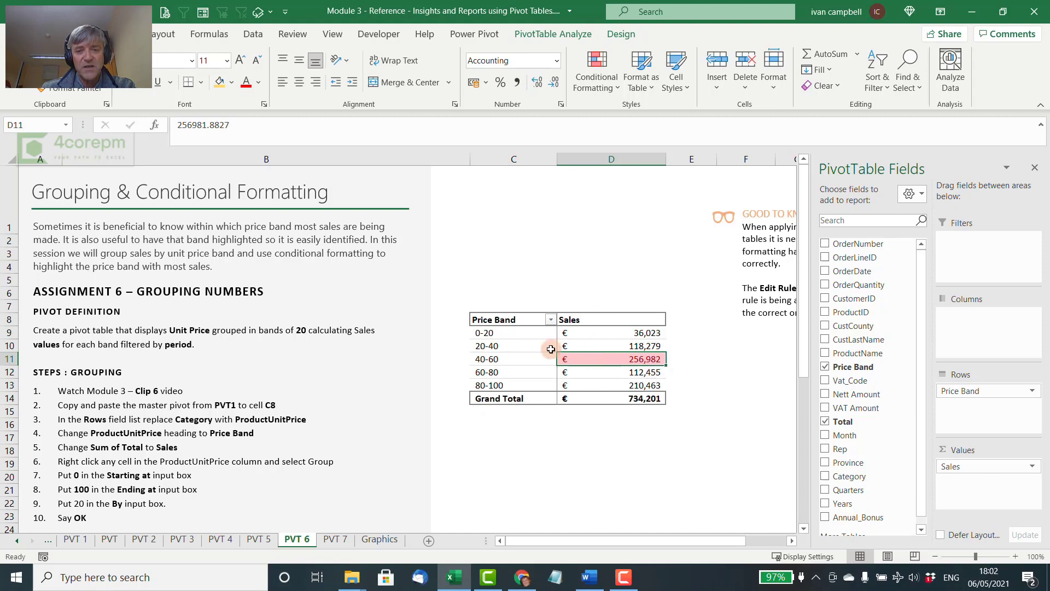
{"action": "left_click", "coordinate": [545, 32]}
{"action": "left_click", "coordinate": [377, 88]}
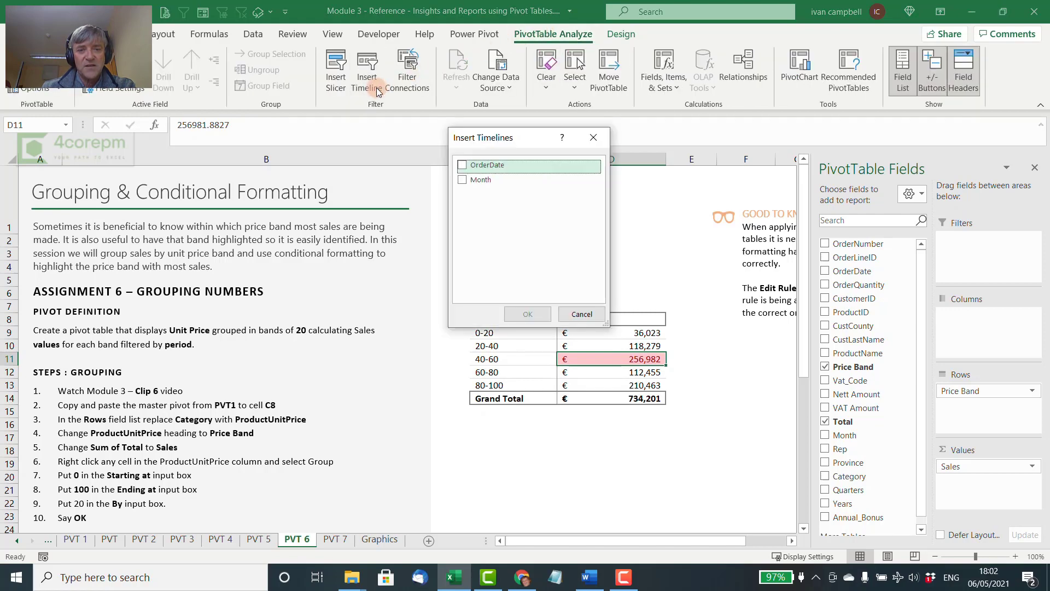
{"action": "left_click", "coordinate": [461, 164]}
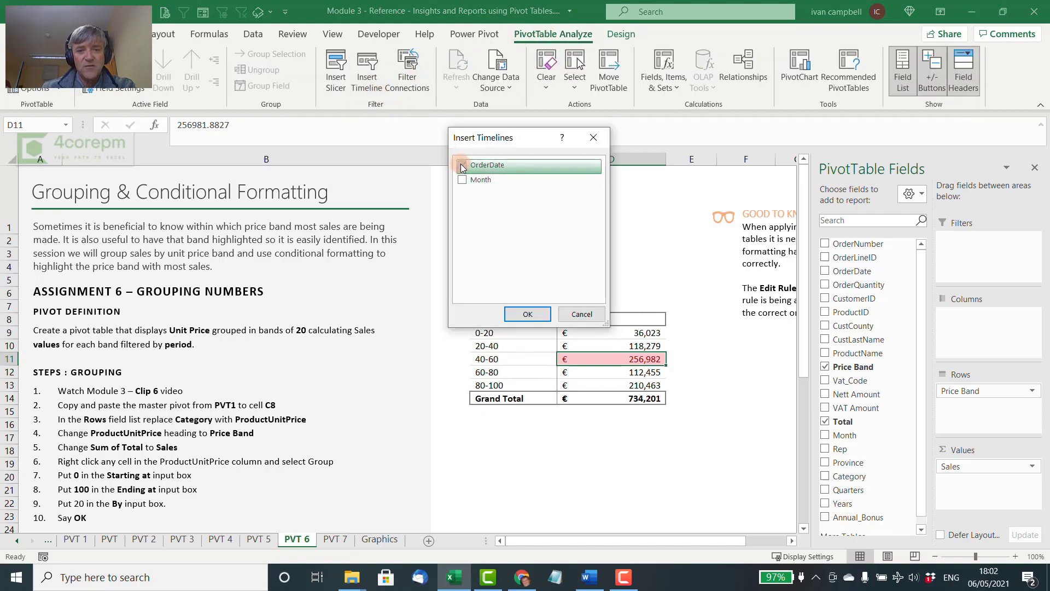
{"action": "left_click", "coordinate": [526, 311]}
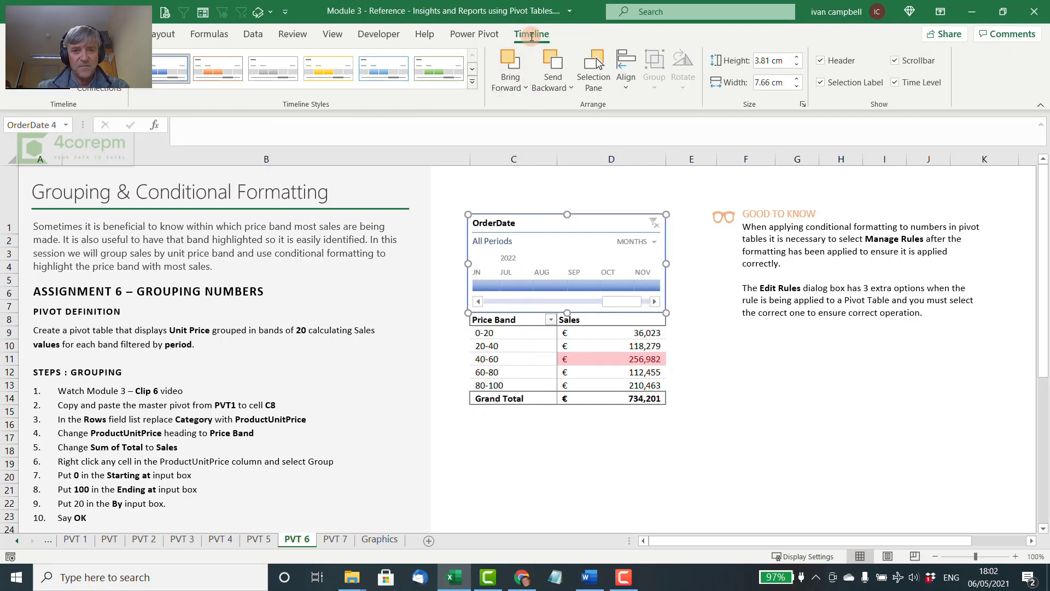
{"action": "key", "text": "Return"}
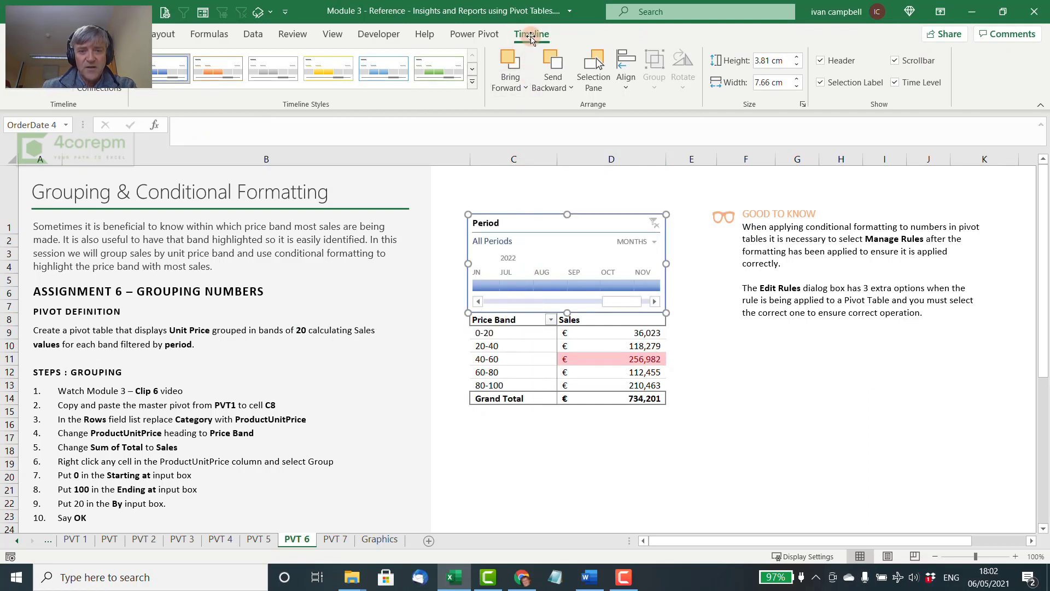
Filter the pivot table by single months of 2022 in turn on the Period timeline, including June, August and November
{"action": "left_click", "coordinate": [488, 286]}
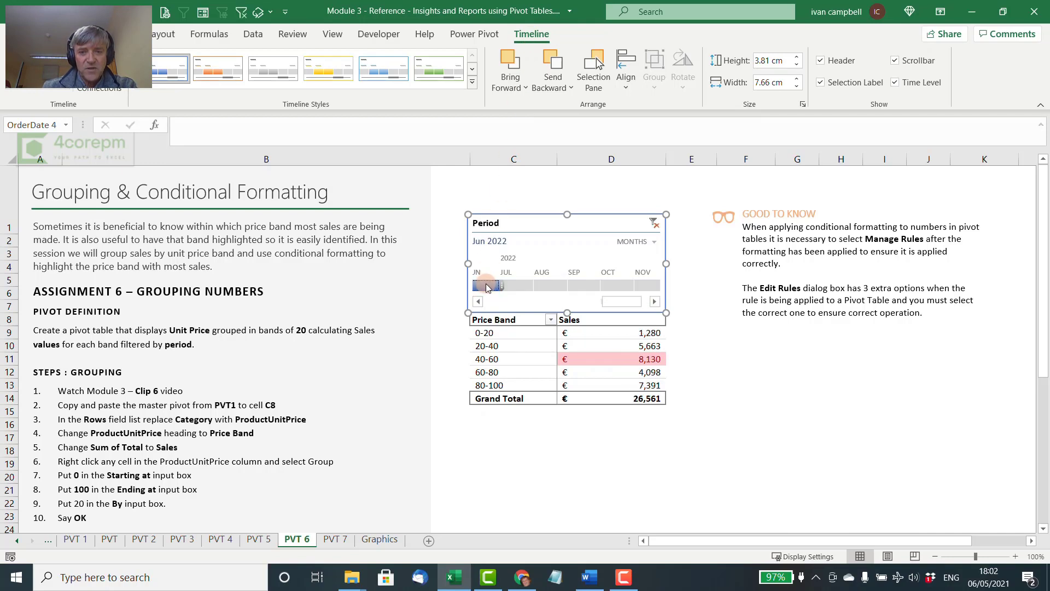
{"action": "left_click", "coordinate": [530, 286]}
{"action": "left_click", "coordinate": [550, 286]}
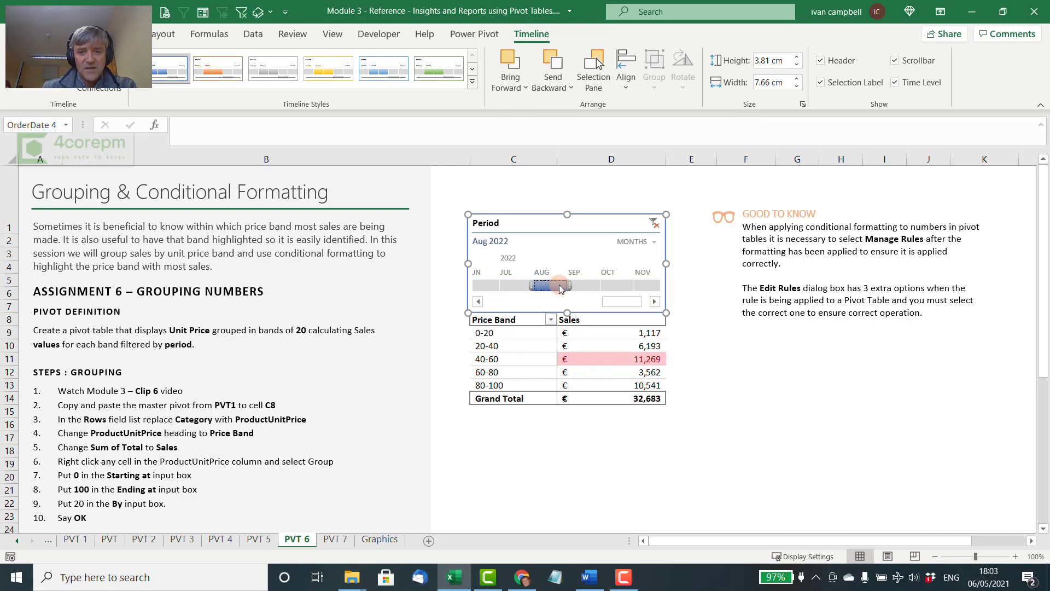
{"action": "left_click", "coordinate": [584, 287]}
{"action": "left_click", "coordinate": [645, 286]}
{"action": "left_click", "coordinate": [652, 300]}
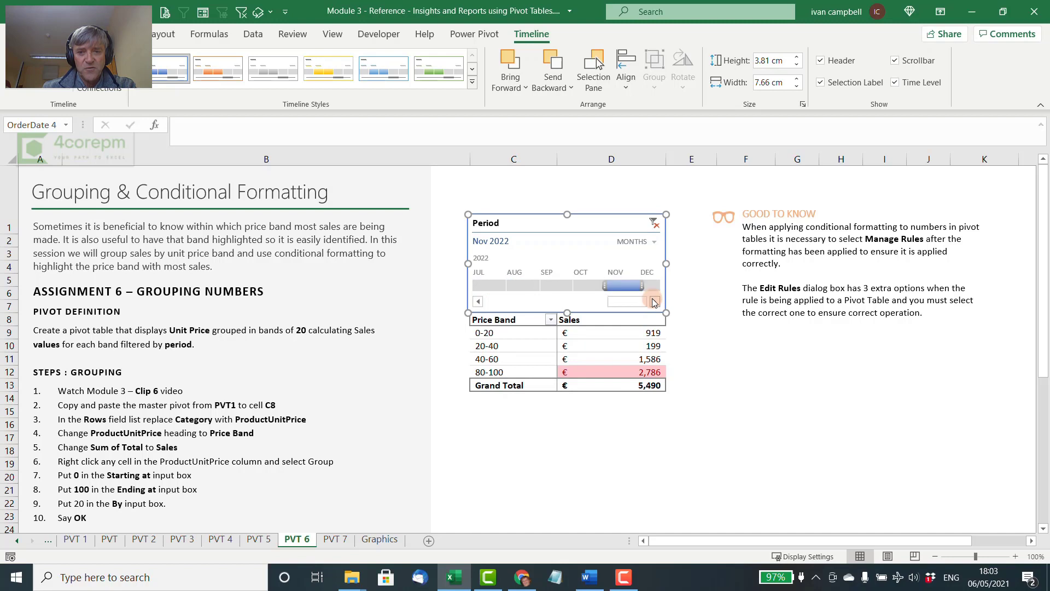
{"action": "left_click", "coordinate": [652, 300]}
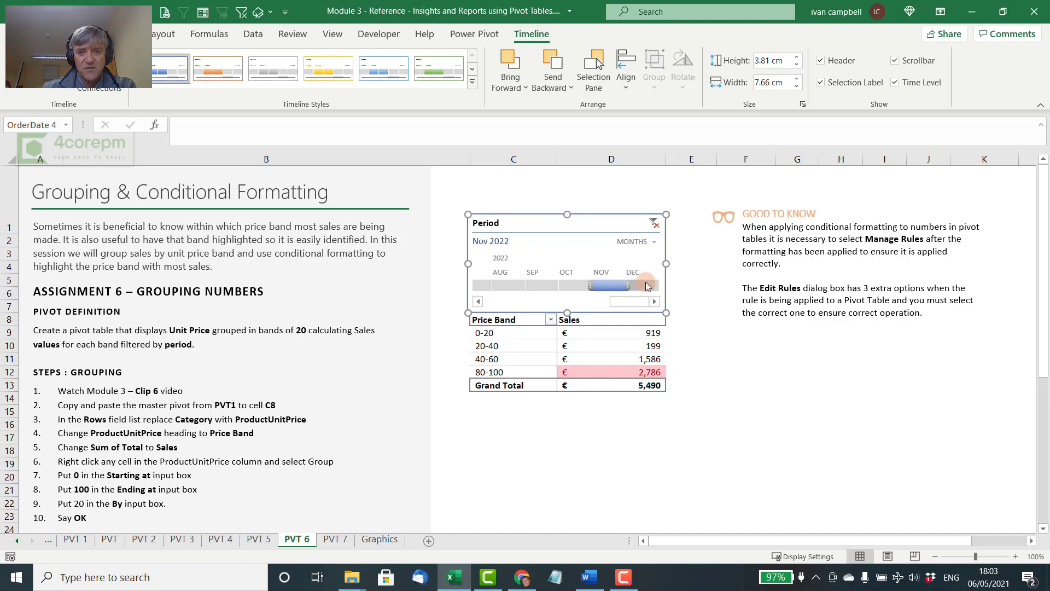
{"action": "left_click", "coordinate": [644, 286]}
Filter the pivot table by January 2021 and after that by February 2021 on the Period timeline
{"action": "left_click_drag", "start_coordinate": [632, 300], "coordinate": [468, 298]}
{"action": "left_click", "coordinate": [489, 285]}
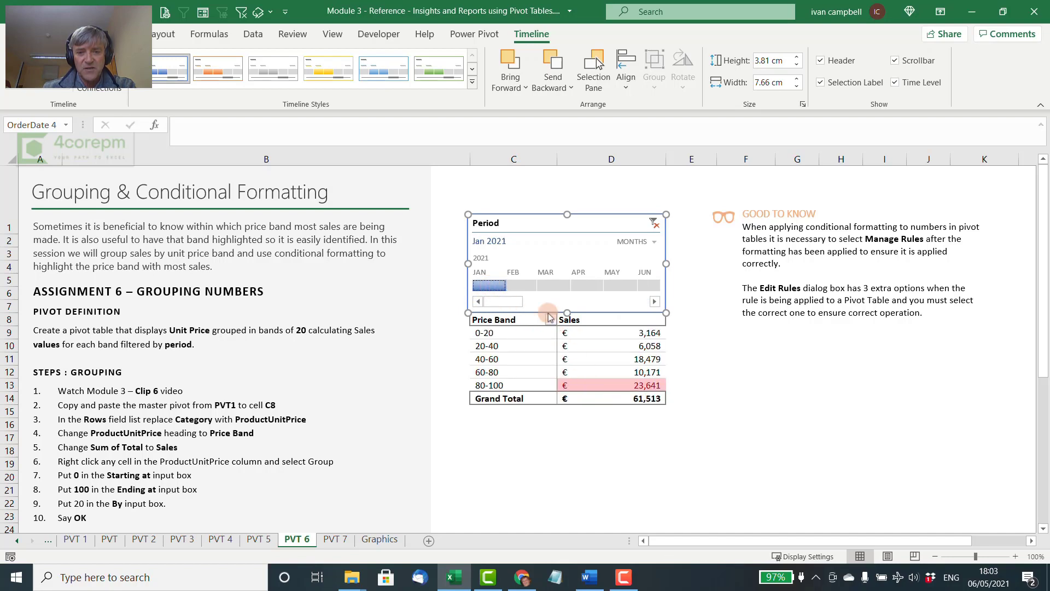
{"action": "left_click", "coordinate": [534, 286]}
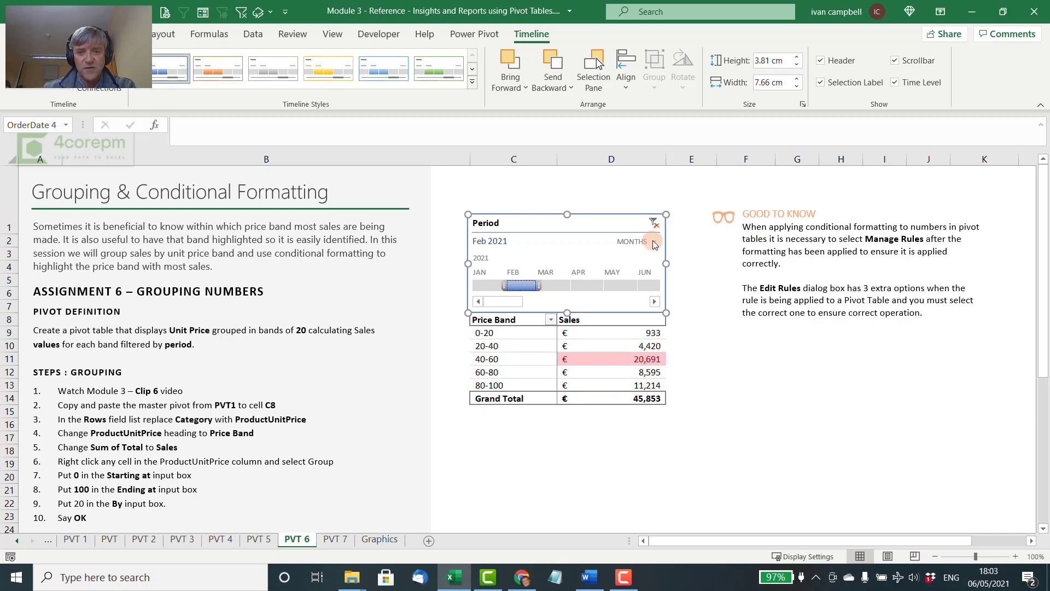
Switch the Period timeline to quarters and filter the pivot table by successive 2021 quarters, ending on Q4 2021
{"action": "left_click", "coordinate": [654, 243]}
{"action": "left_click", "coordinate": [656, 280]}
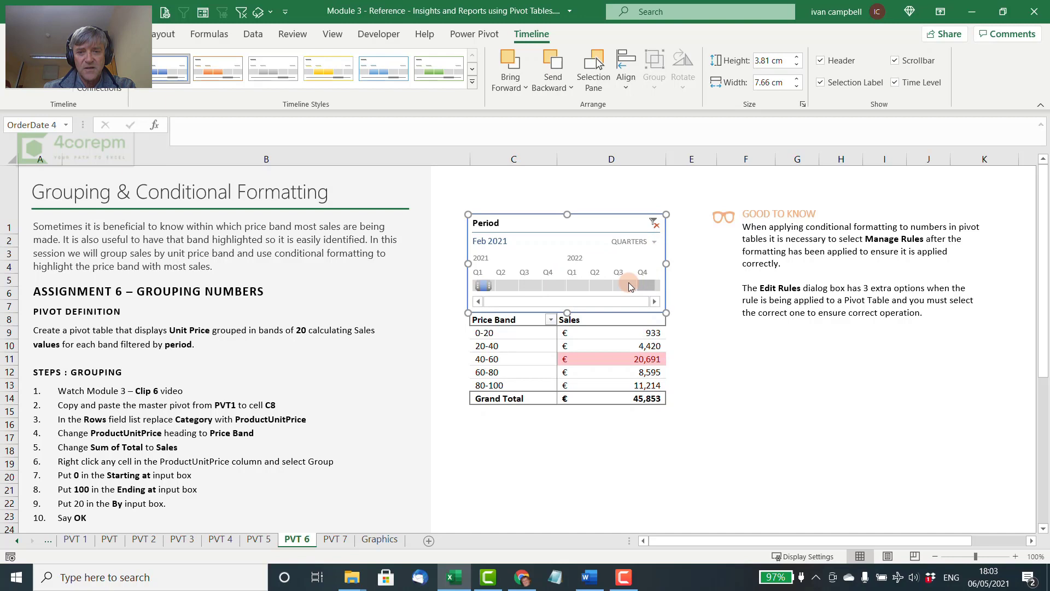
{"action": "left_click", "coordinate": [507, 287]}
{"action": "left_click", "coordinate": [532, 285]}
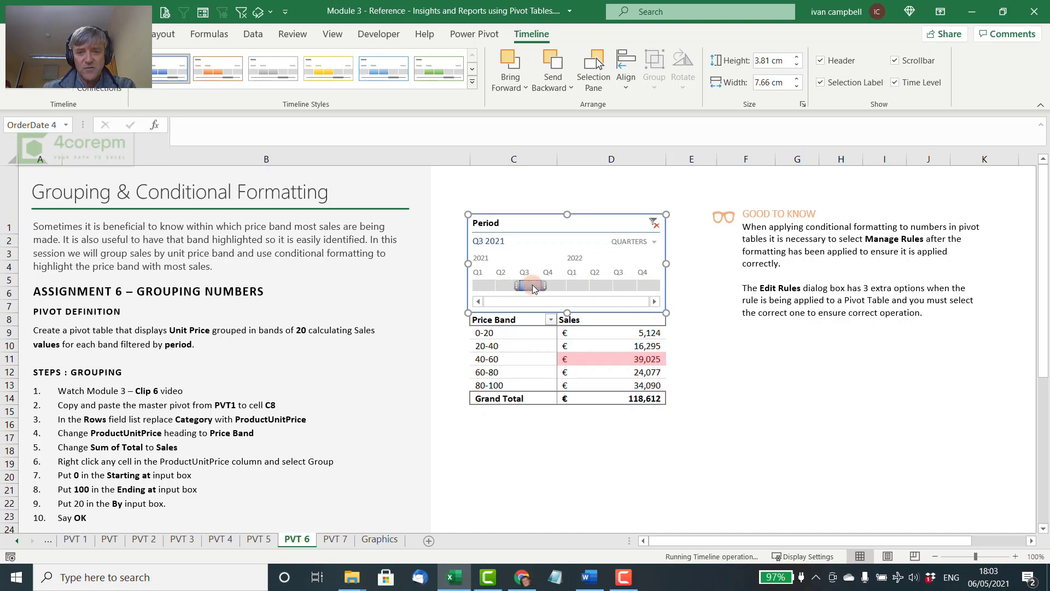
{"action": "left_click", "coordinate": [558, 286]}
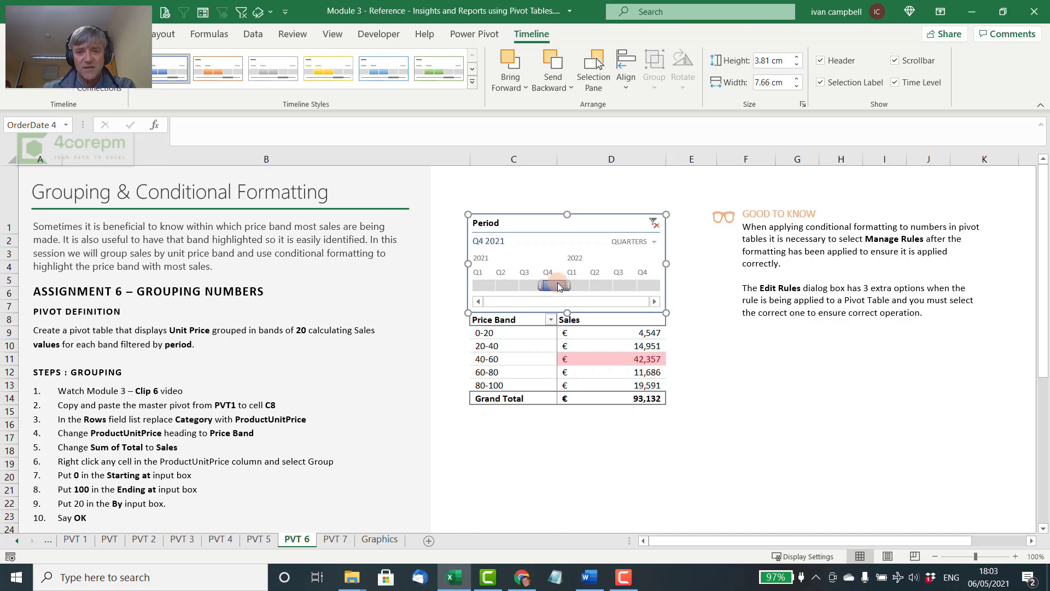
{"action": "mouse_move", "coordinate": [617, 386]}
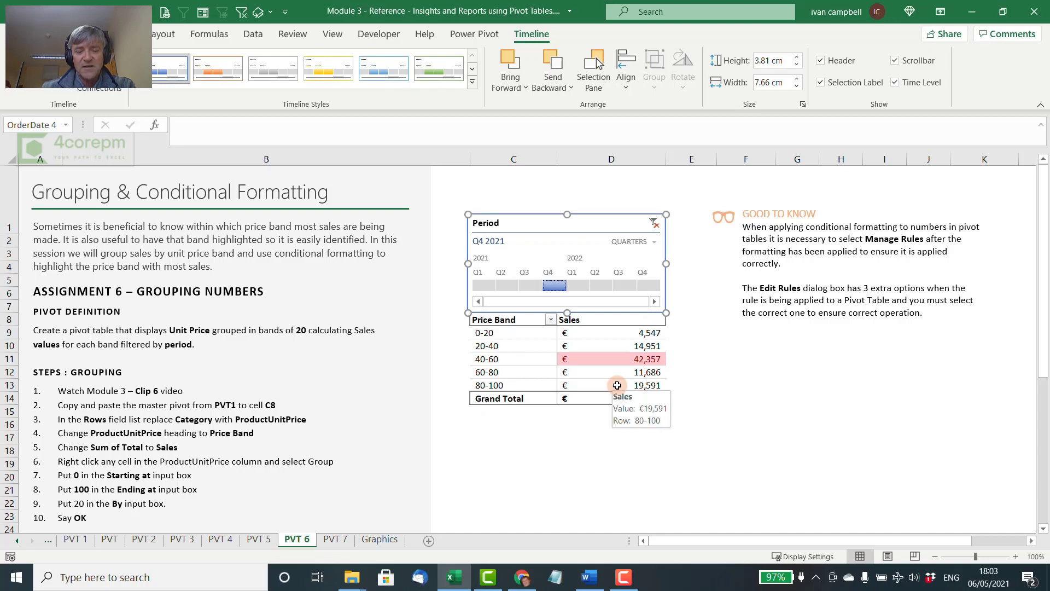
{"action": "key", "text": "Escape"}
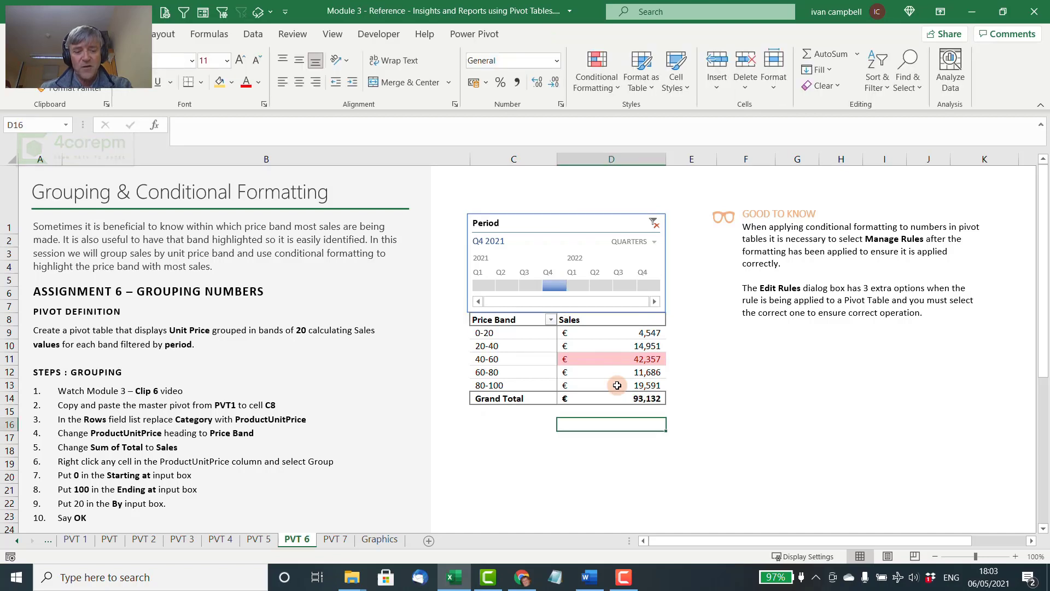